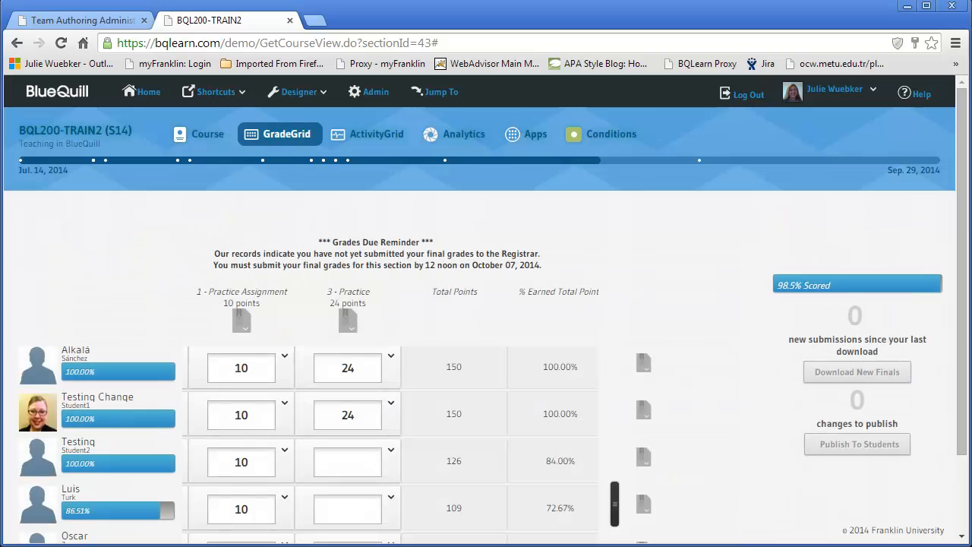
Step: Examine the grade grid's assignment scores and final grade recommendations, checking the students at the end of the list for missing scores
drag(964, 247, 965, 320)
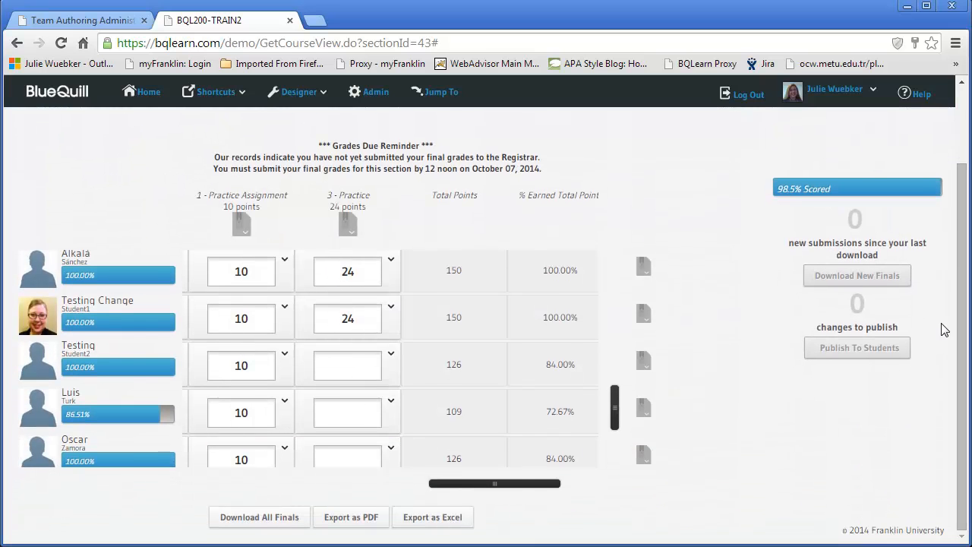
drag(509, 490, 228, 492)
drag(611, 421, 611, 272)
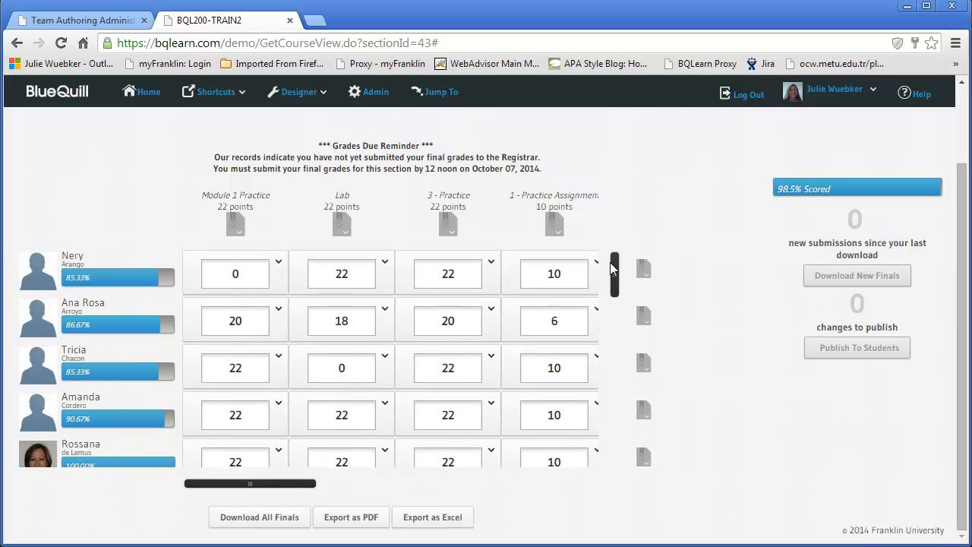
drag(273, 490, 563, 512)
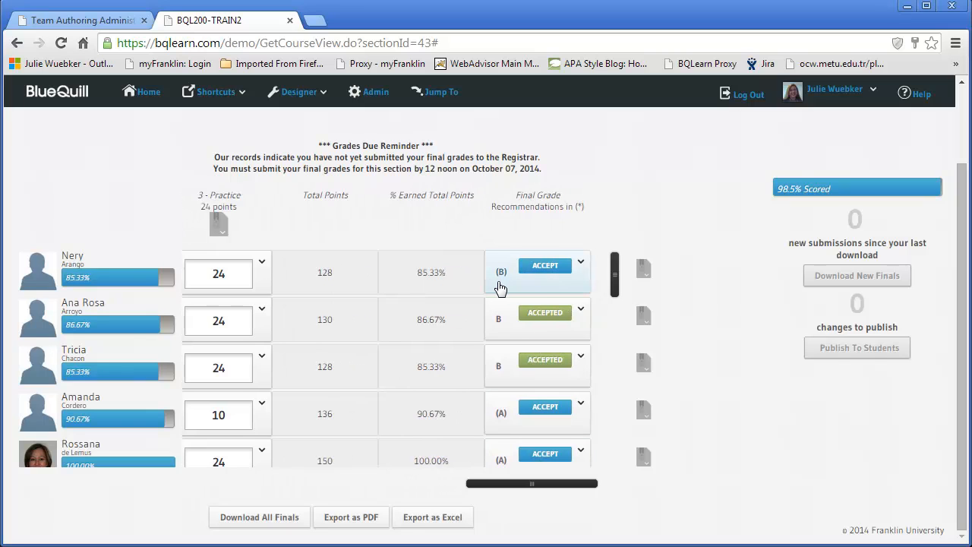
click(548, 274)
drag(616, 271, 618, 423)
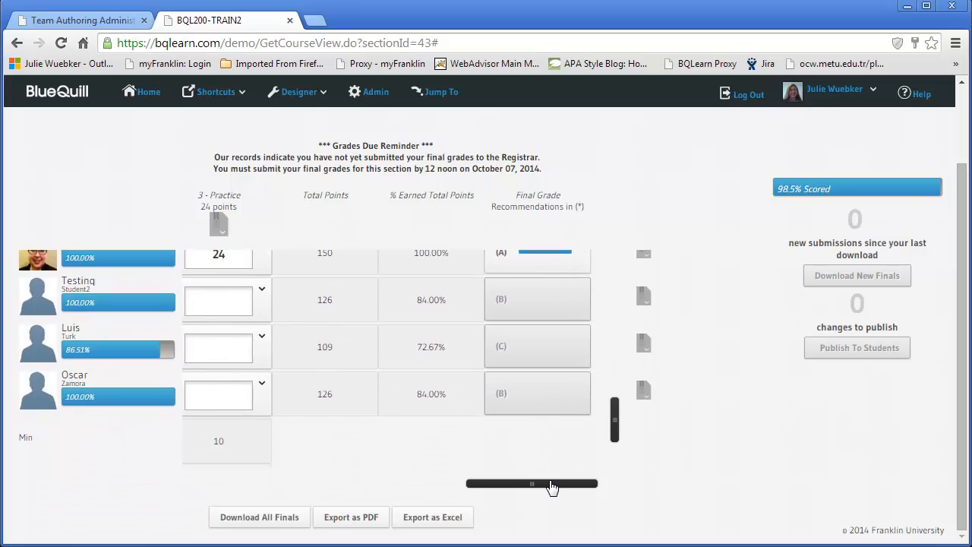
drag(551, 486, 500, 489)
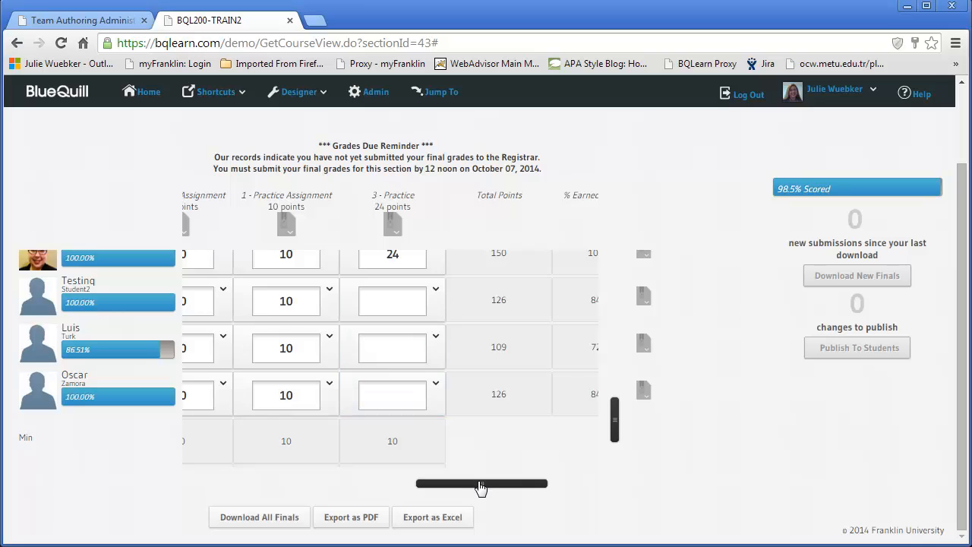
drag(482, 484, 541, 484)
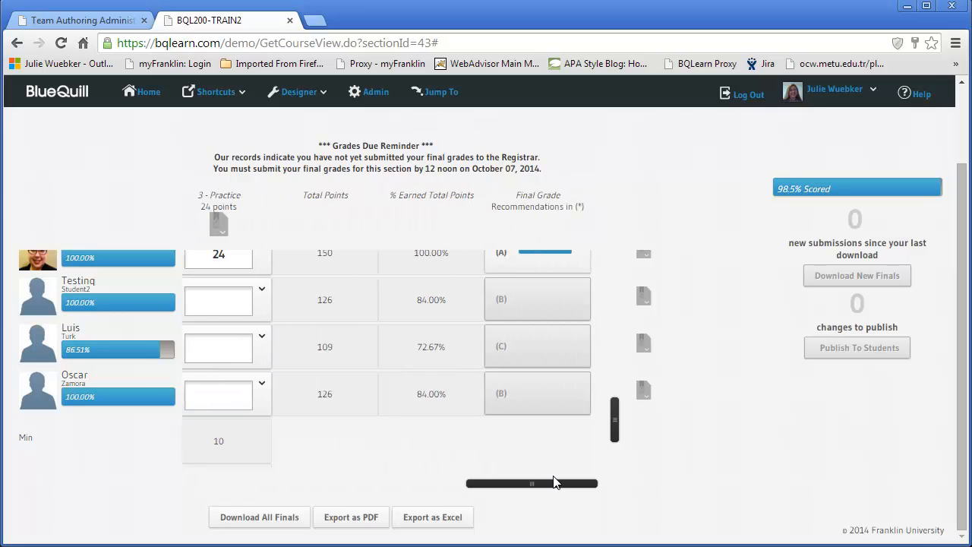
Step: Enter a score of 24 in the "3 - Practice" column for each of the last three students
drag(542, 485, 504, 489)
click(395, 301)
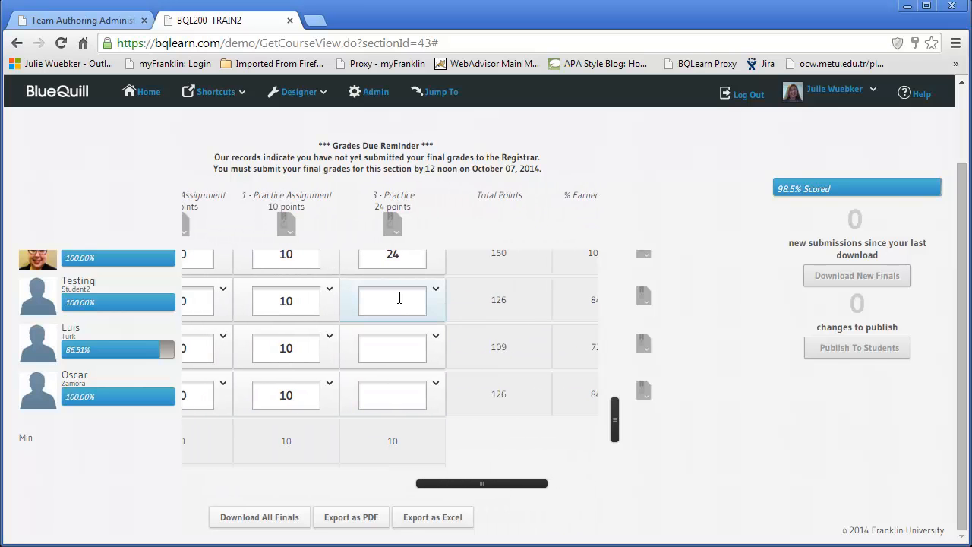
text(24)
click(389, 347)
text(24)
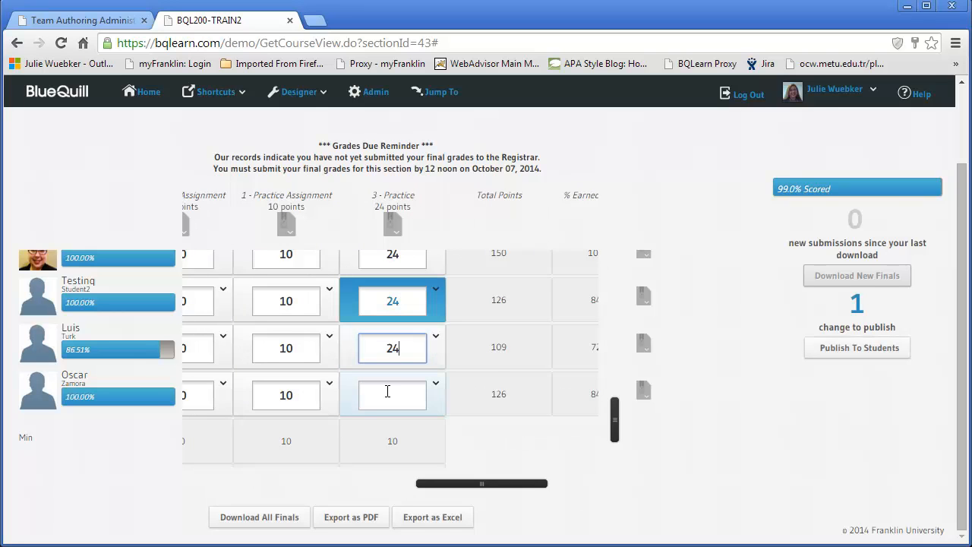
click(387, 391)
text(24)
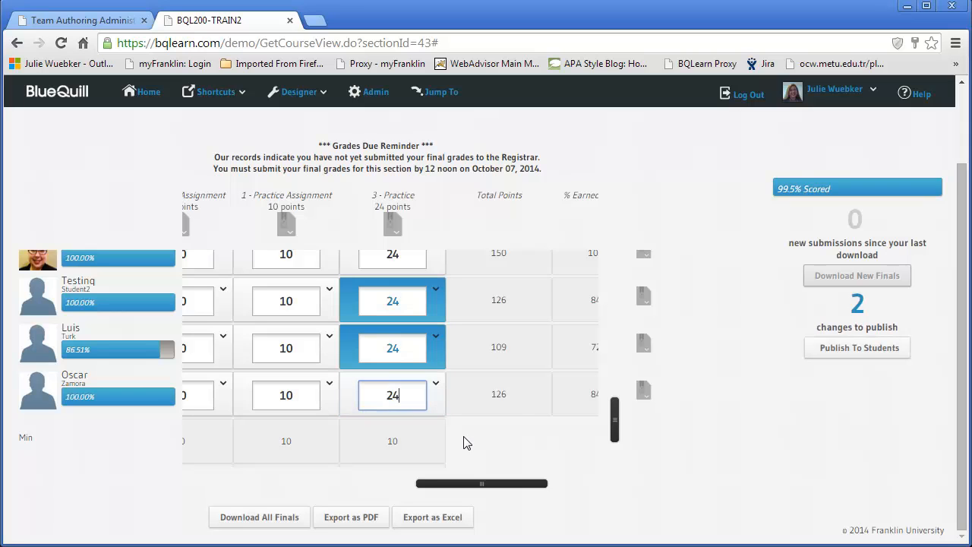
click(529, 443)
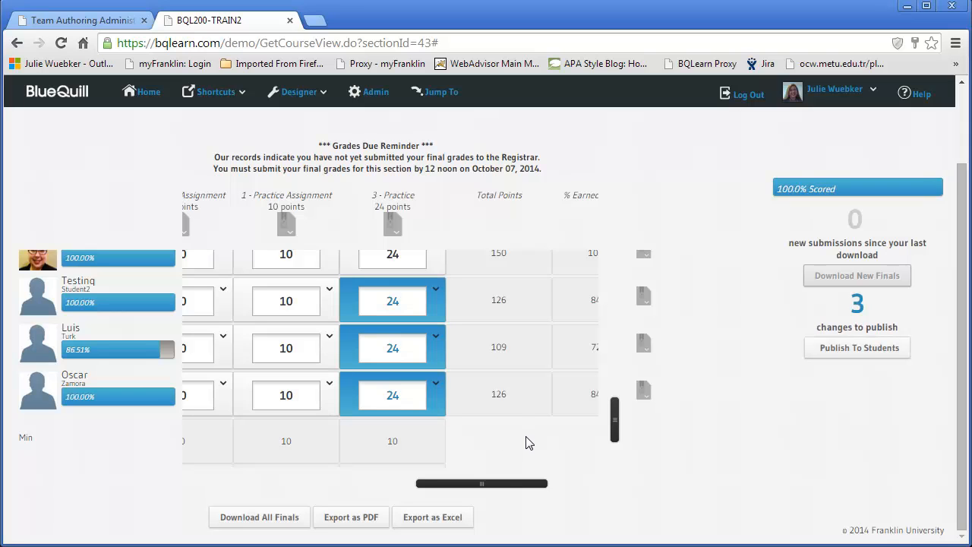
Step: Dismiss the e-mail notification and publish the pending score changes to students
drag(504, 487, 581, 485)
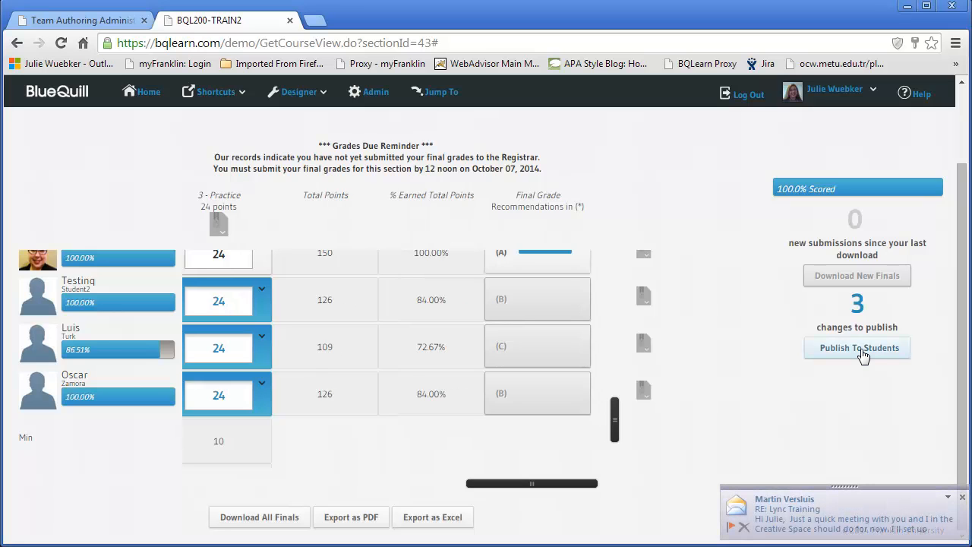
click(962, 498)
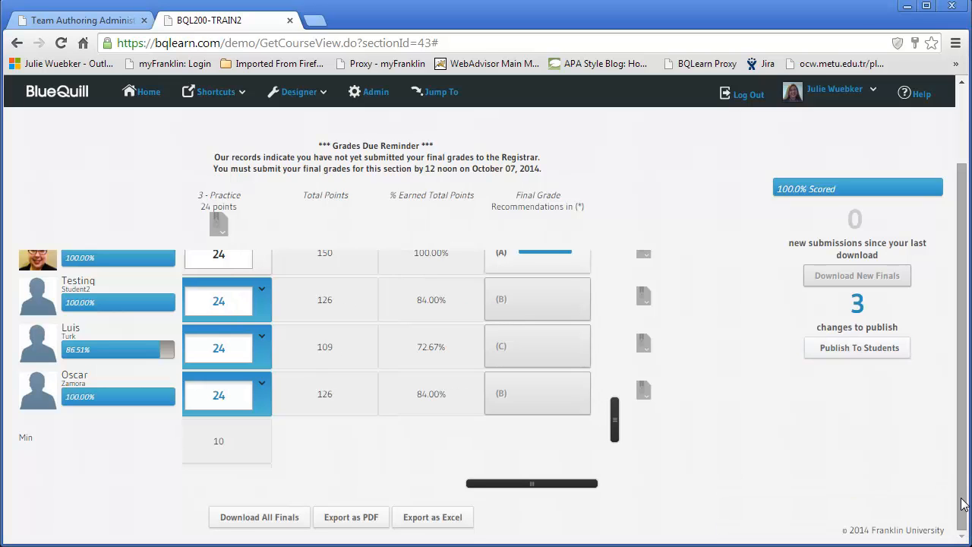
click(869, 356)
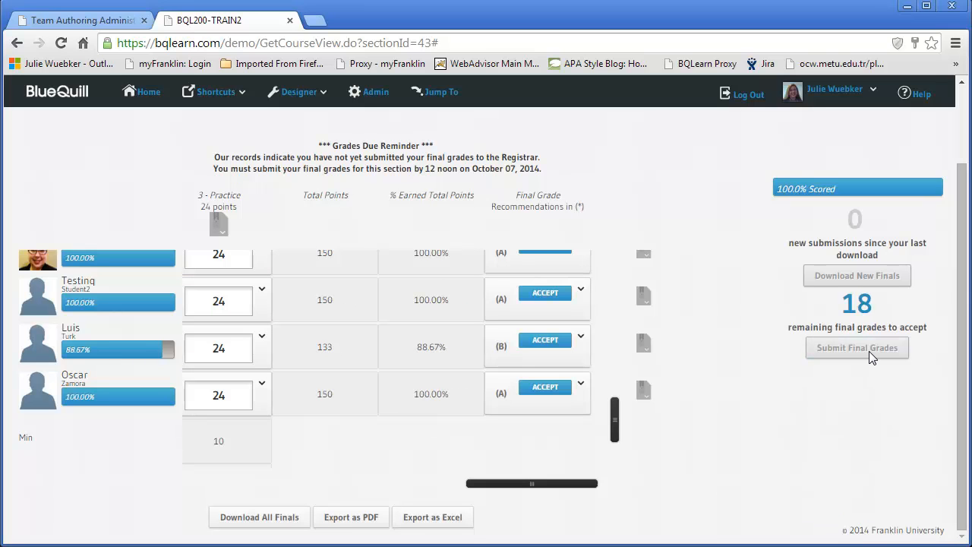
Step: Accept the recommended final grades for the first student and the fourth through seventh students in the list
drag(615, 417, 614, 265)
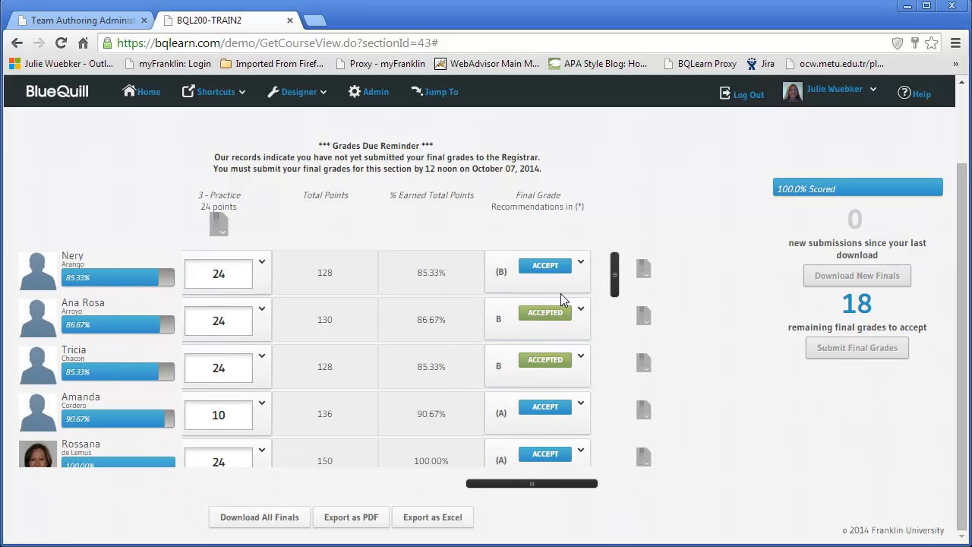
click(545, 265)
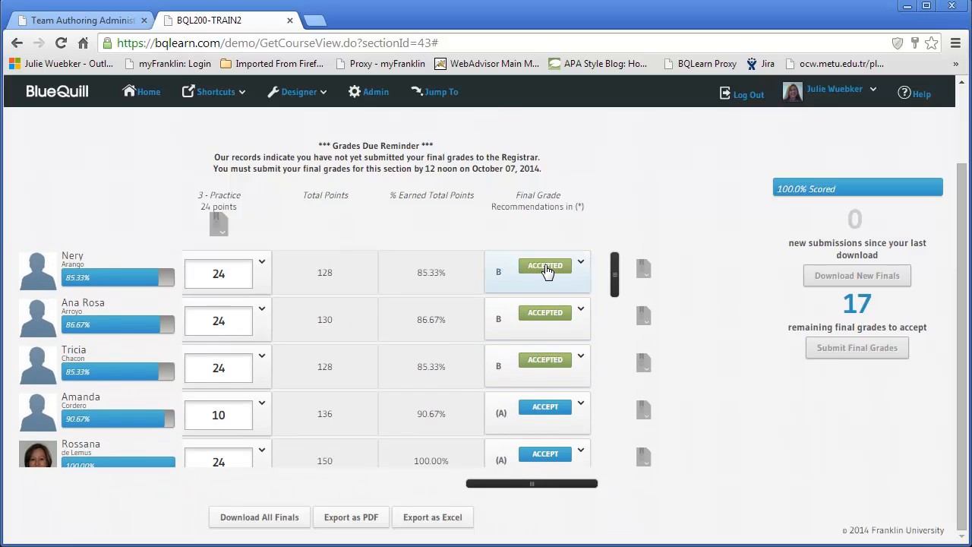
click(551, 408)
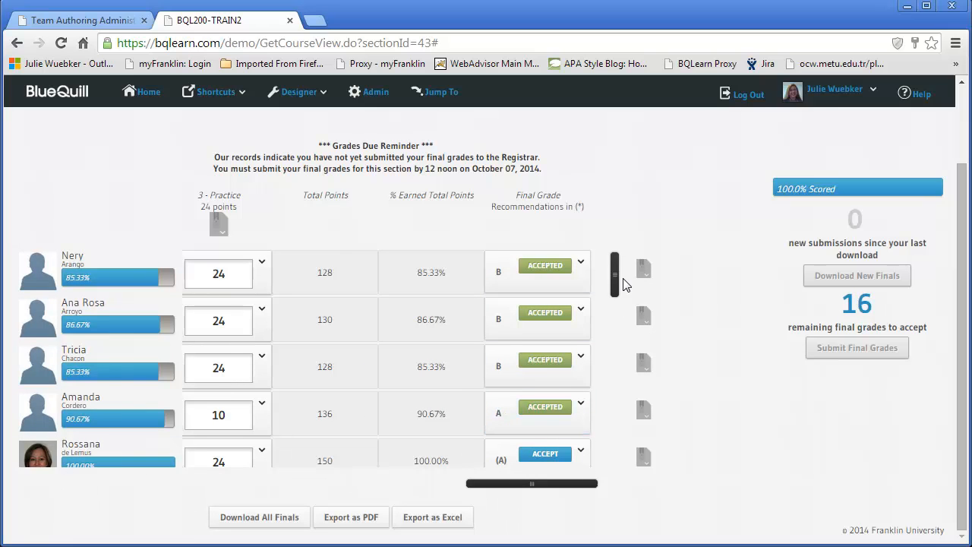
drag(614, 271, 614, 314)
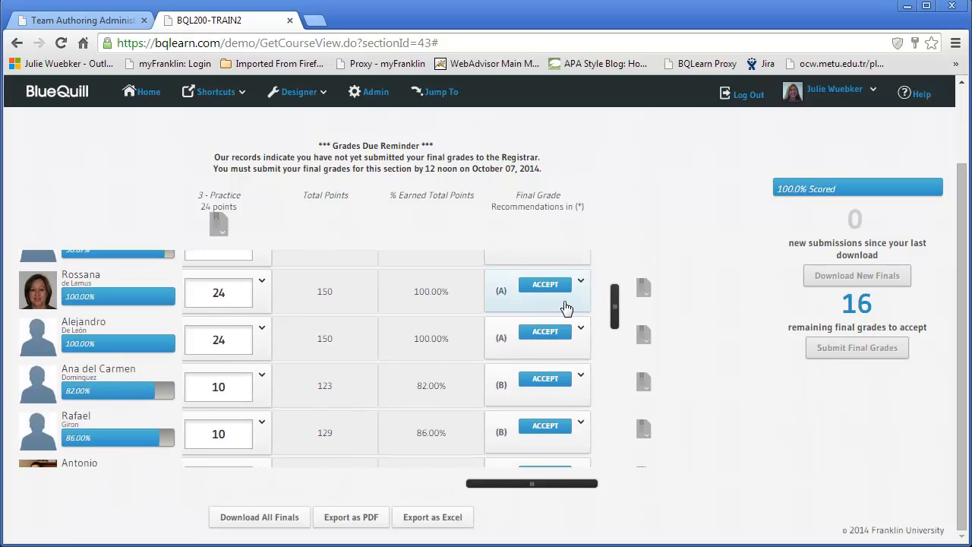
click(551, 287)
click(543, 342)
click(544, 379)
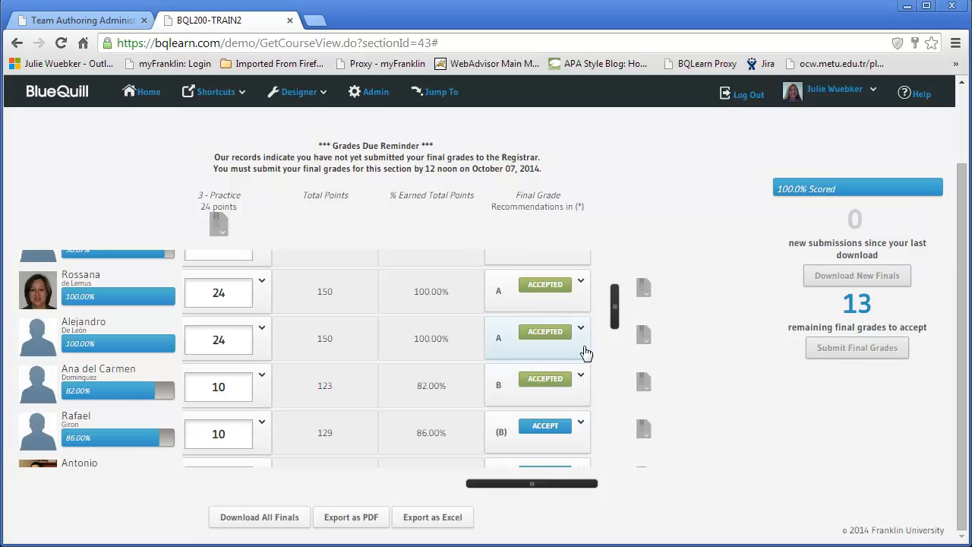
Step: Accept the recommended final grades for the eighth through eleventh students in the list
drag(614, 314, 616, 352)
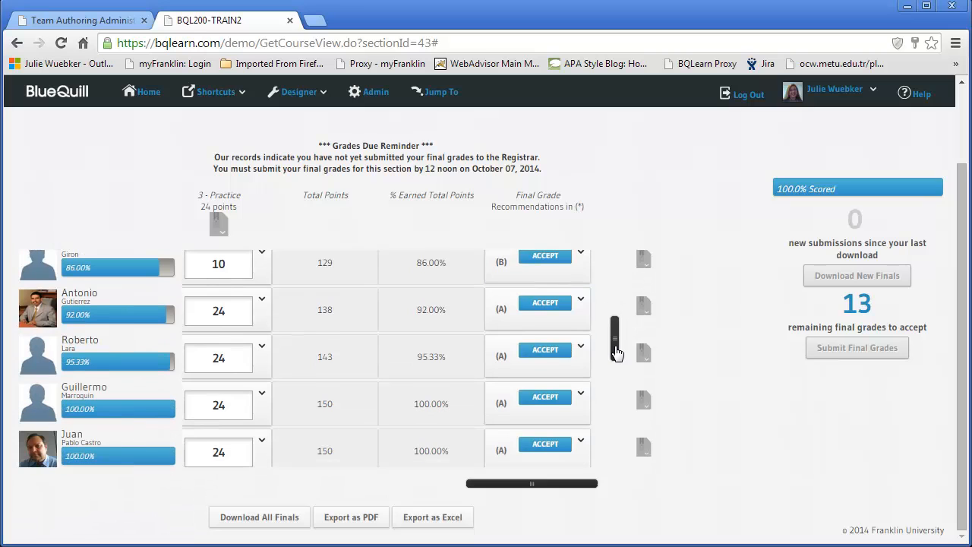
click(546, 258)
click(544, 303)
click(542, 352)
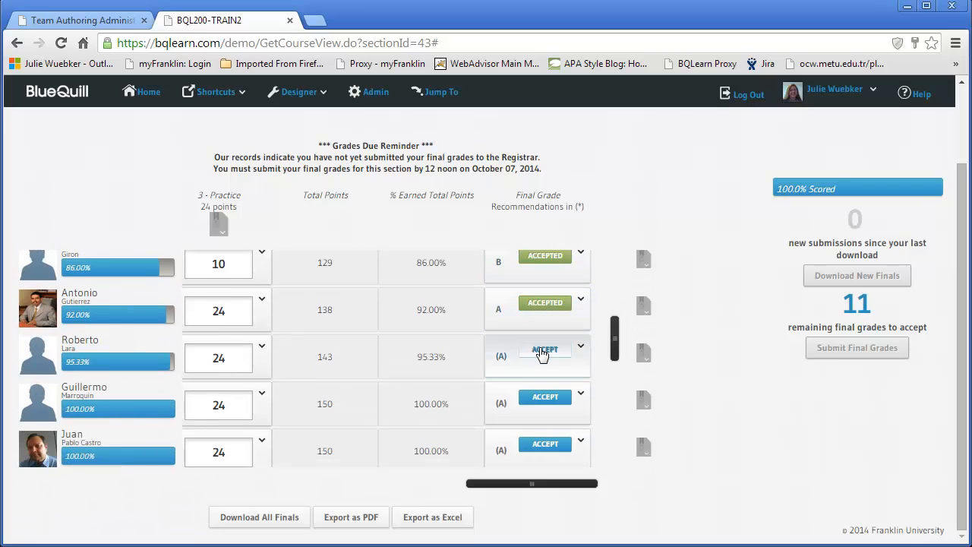
click(542, 398)
Step: Accept the recommended final grades for the twelfth through sixteenth students in the list
drag(614, 357, 615, 382)
click(545, 298)
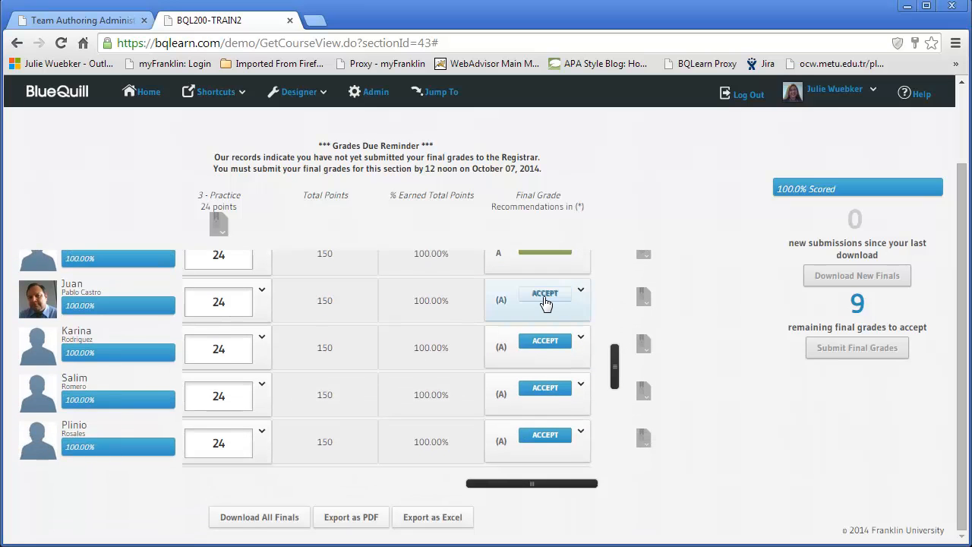
click(544, 341)
drag(610, 364, 616, 390)
click(544, 300)
click(542, 347)
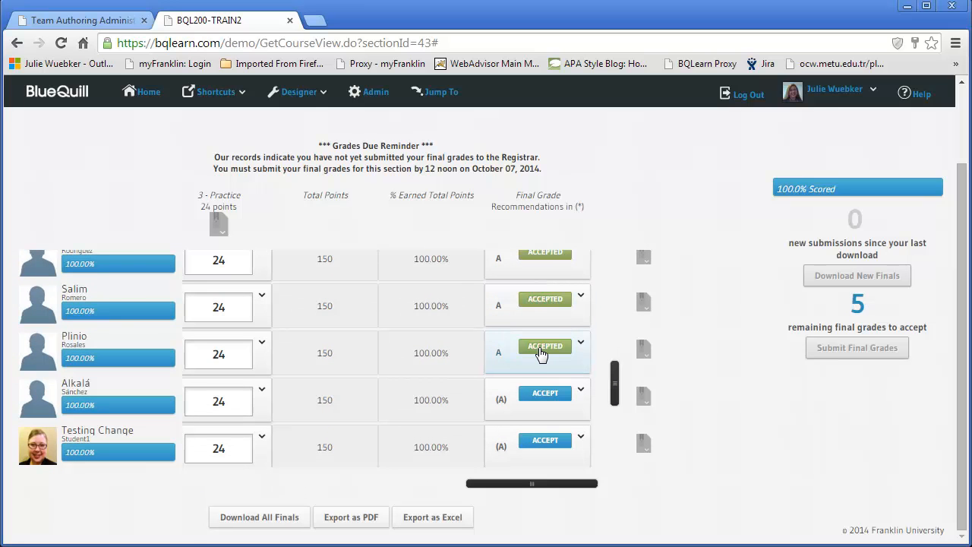
click(544, 393)
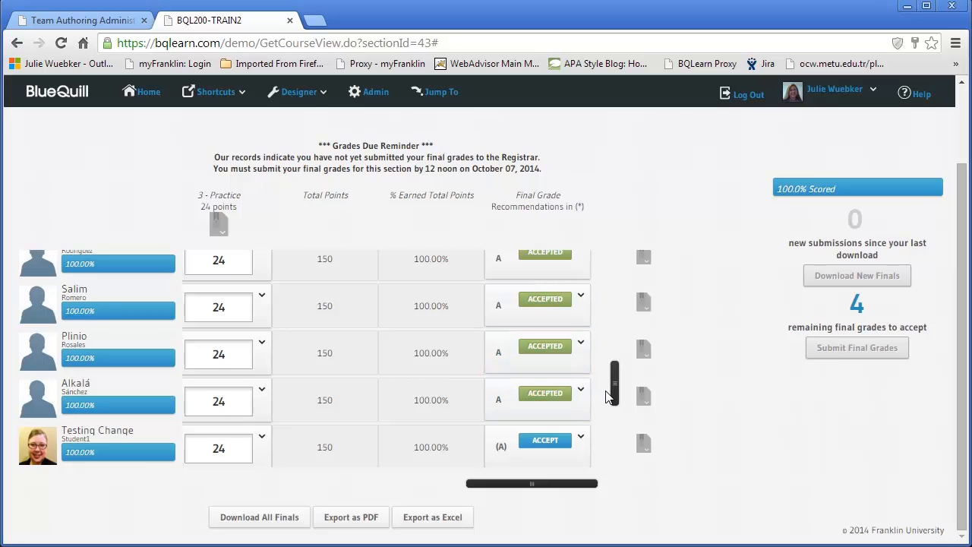
Step: Accept the recommended final grades for the two test students and the last student in the list
scroll(613, 395, down, 4)
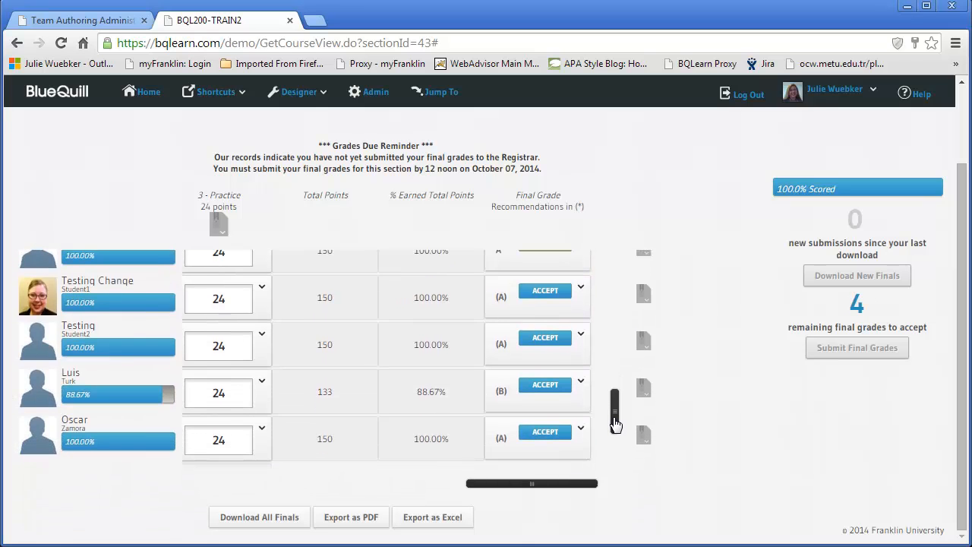
click(546, 339)
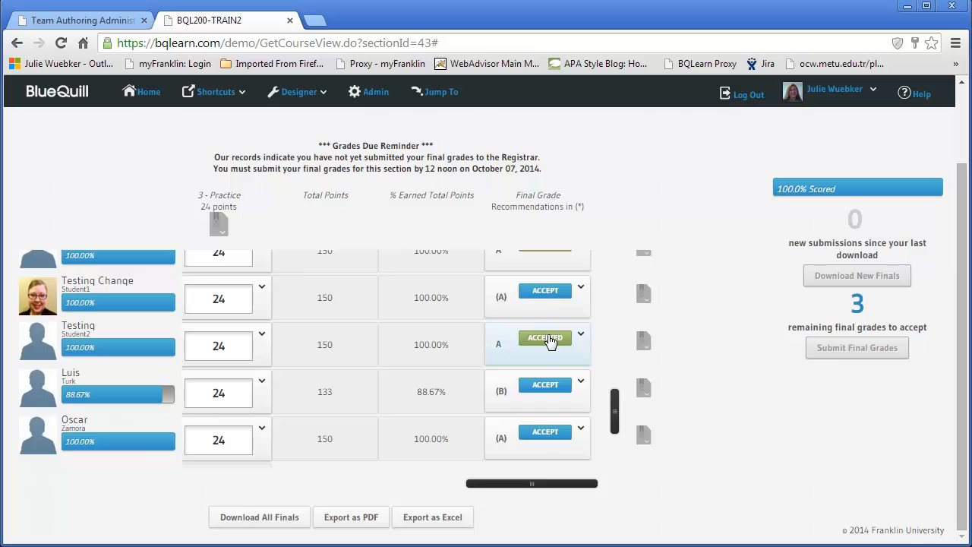
click(549, 432)
click(554, 292)
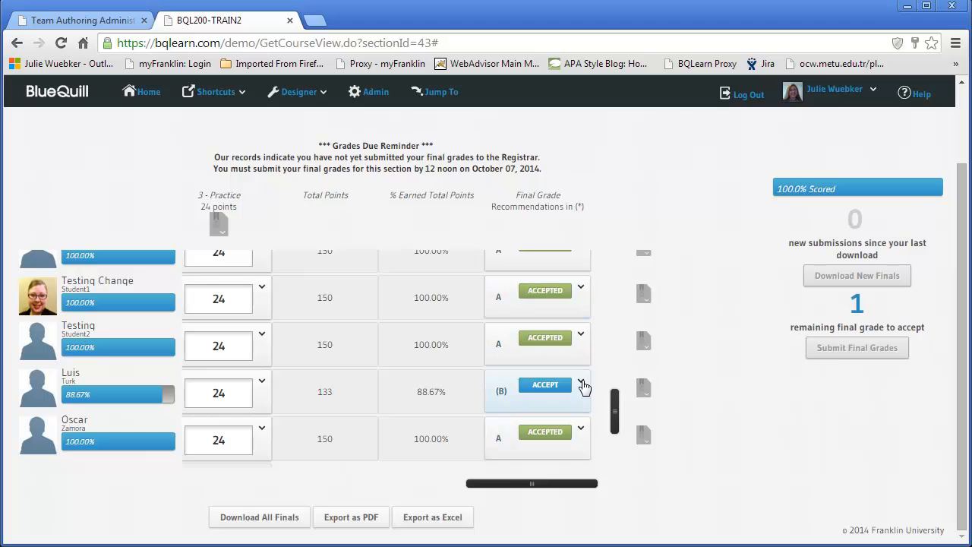
Step: Override the second-to-last student's recommended final grade with an A
click(581, 384)
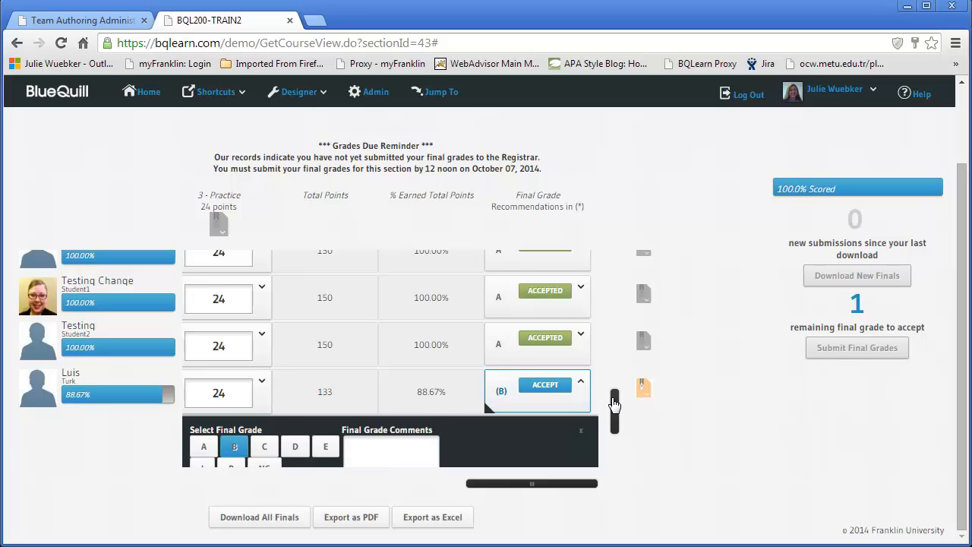
drag(614, 395, 618, 425)
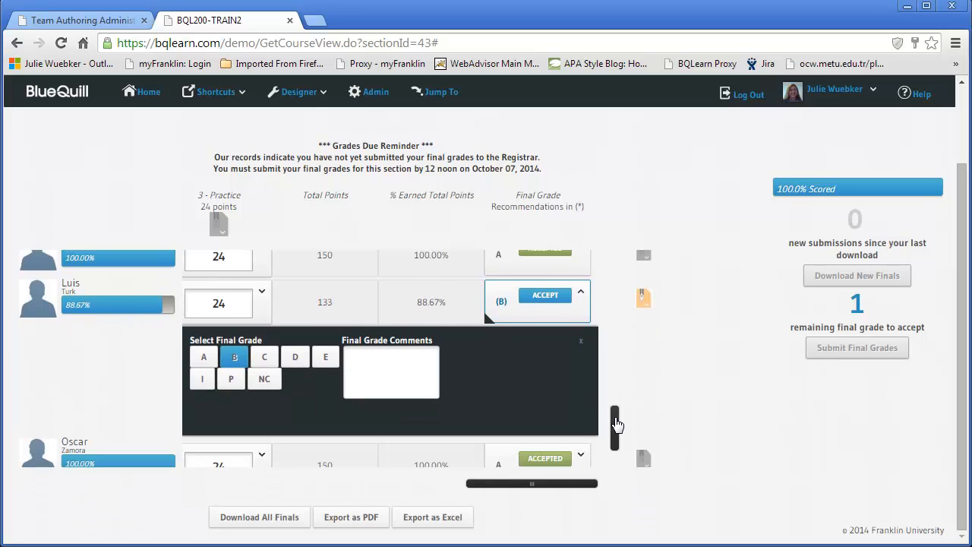
click(204, 358)
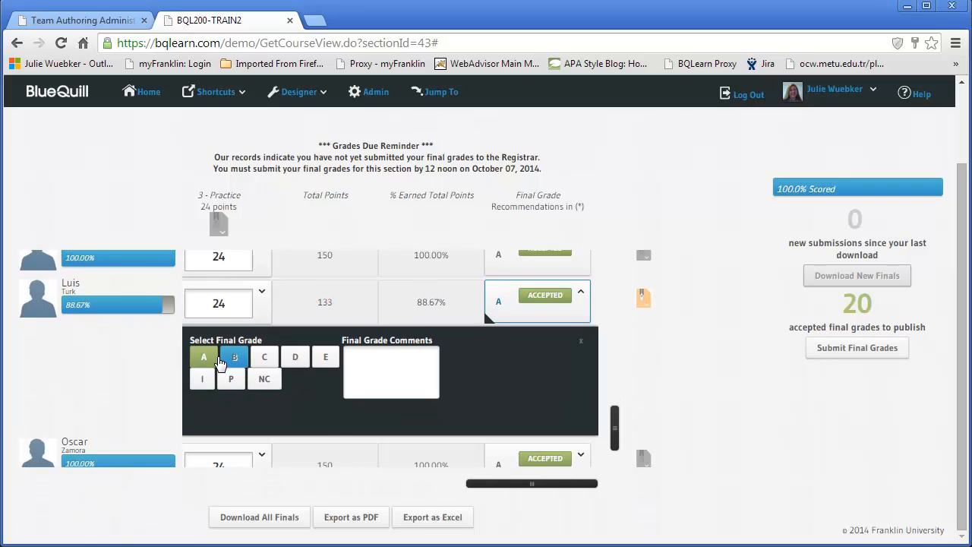
Step: Add the final grade comment "Student work very hard" for the second-to-last student and close the grade details
click(358, 359)
text(Stud)
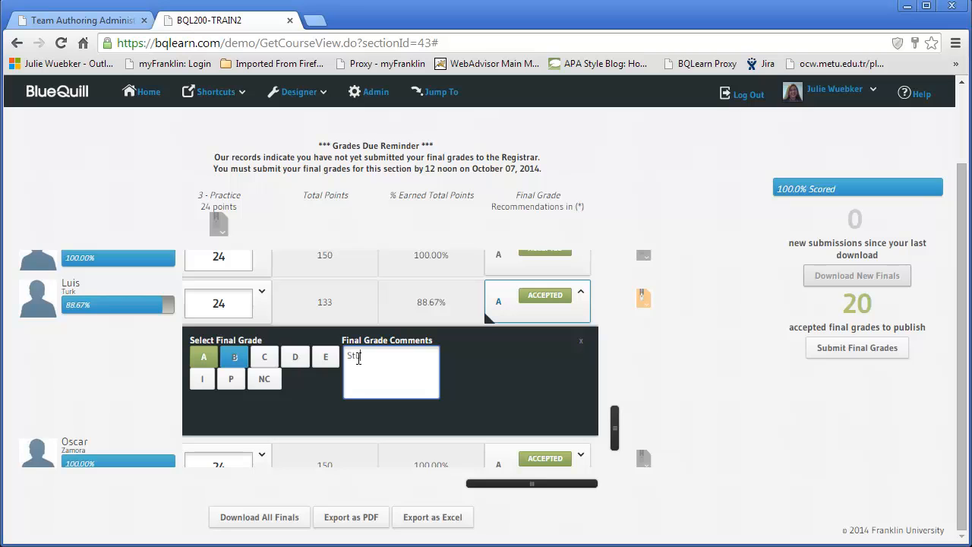
text(net)
key(BackSpace)
key(BackSpace)
key(BackSpace)
key(BackSpace)
text(ent work very hard)
click(582, 347)
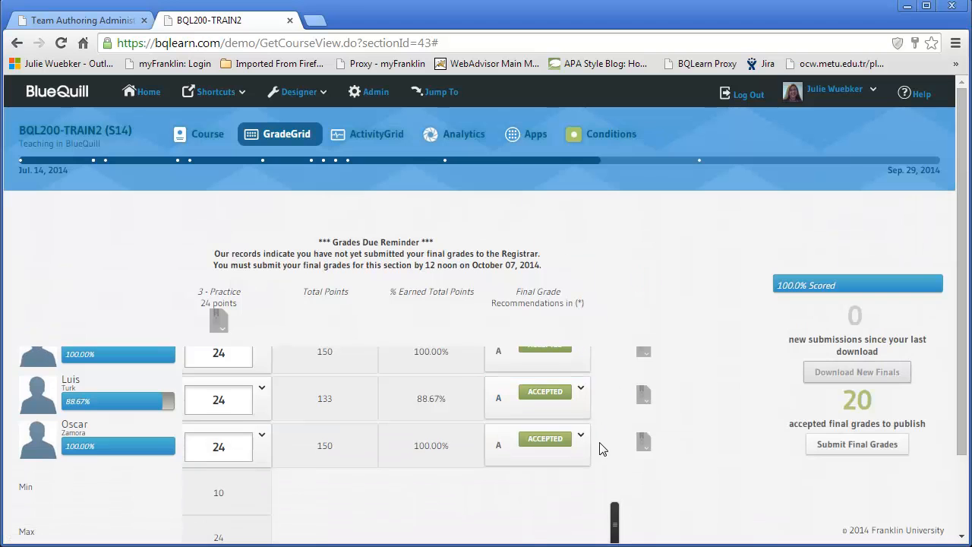
Step: Submit the accepted final grades for the course section
mouse_move(615, 526)
mouse_down()
mouse_move(614, 505)
mouse_move(616, 520)
mouse_up()
drag(963, 336, 962, 372)
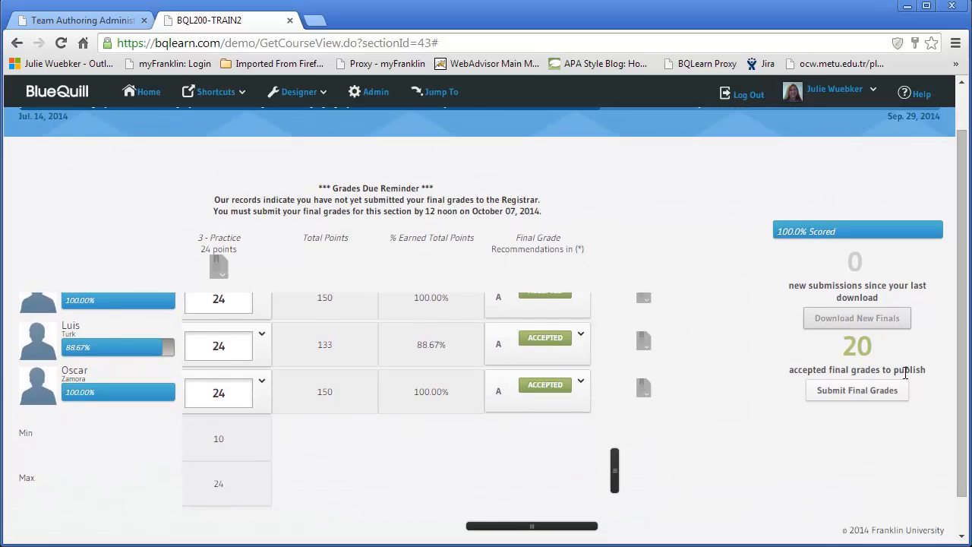
click(852, 391)
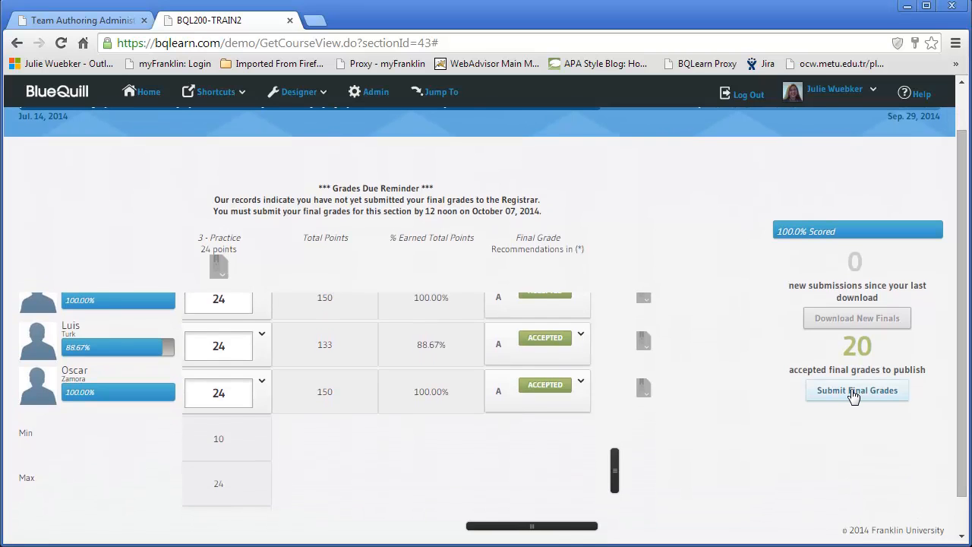